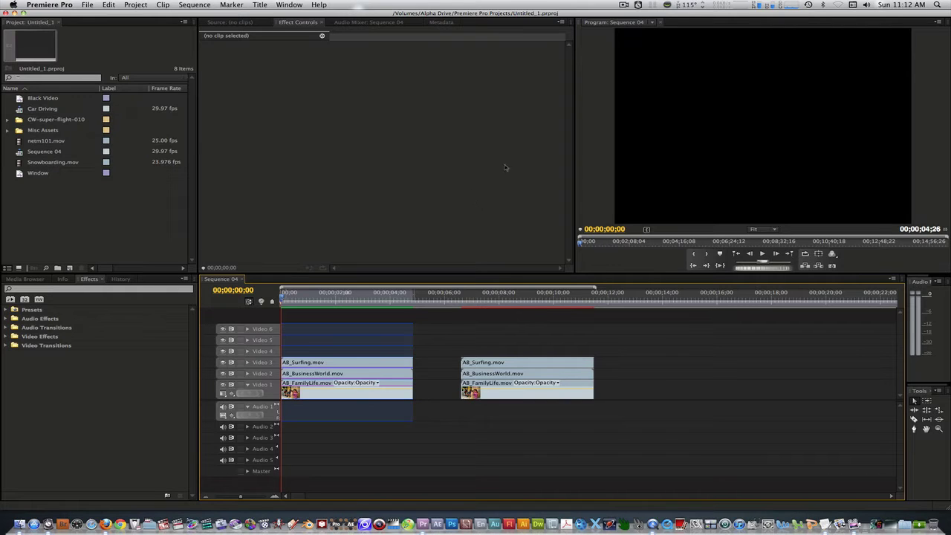
Play back the finished three-panel diagonal split-screen in a maximized Program Monitor, then restore the layout.
click(592, 97)
key(grave)
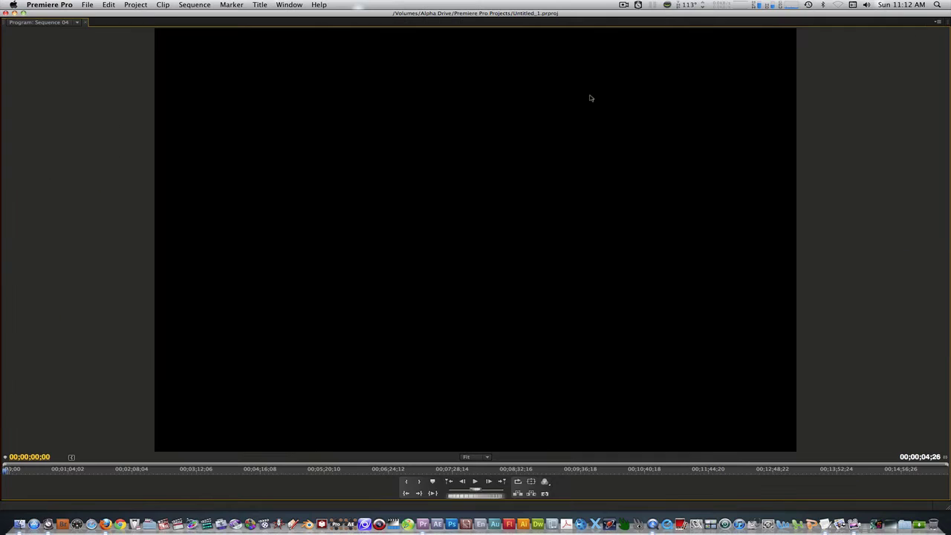
key(space)
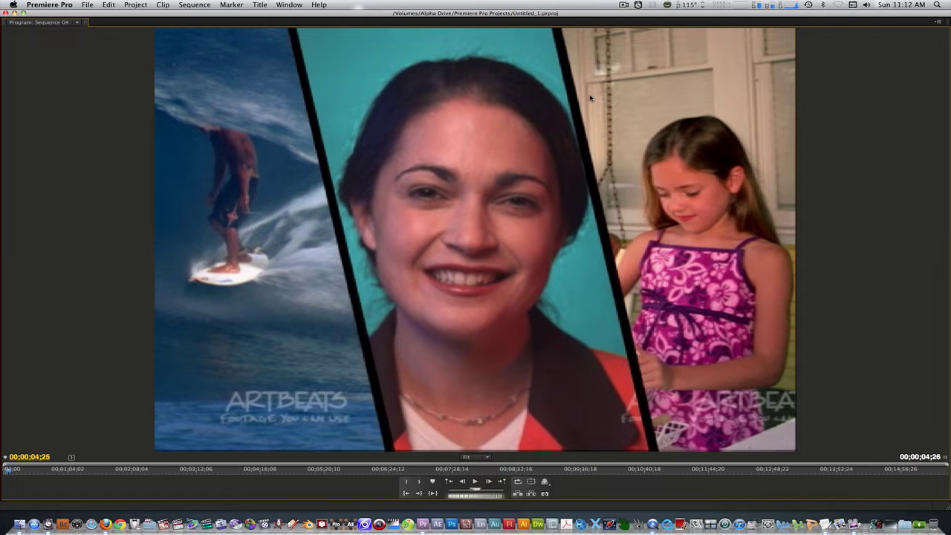
key(grave)
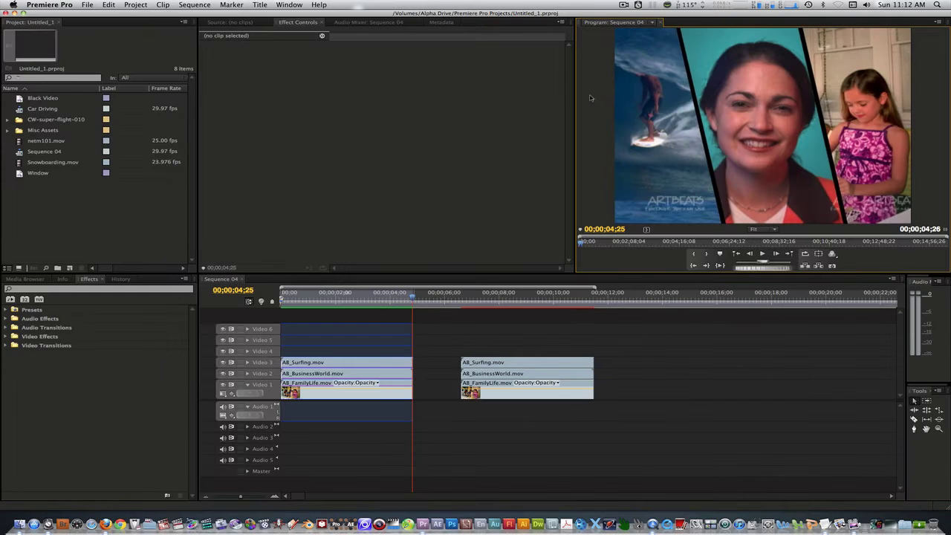
Clear the sequence's in/out marks and jump the playhead to the second clip group at 00;00;06;19.
key(alt+x)
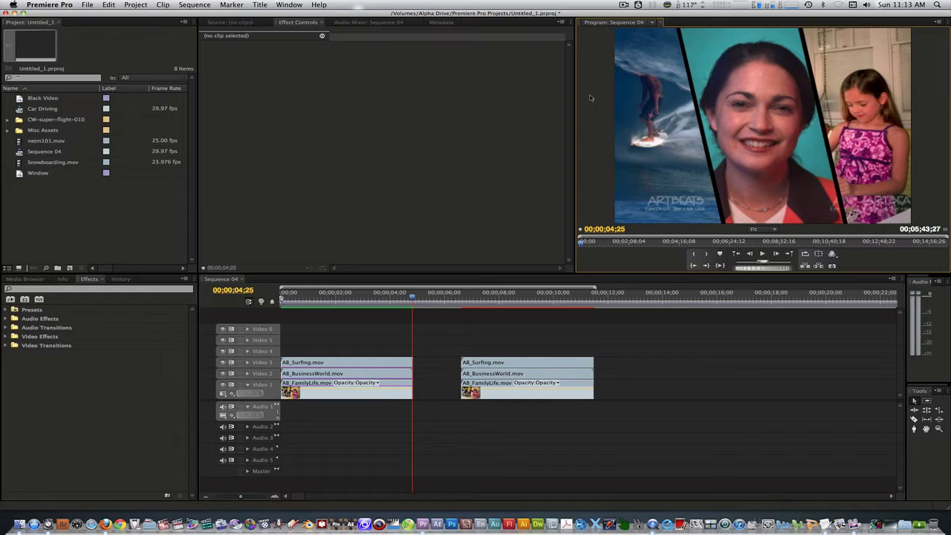
key(Down)
key(Down)
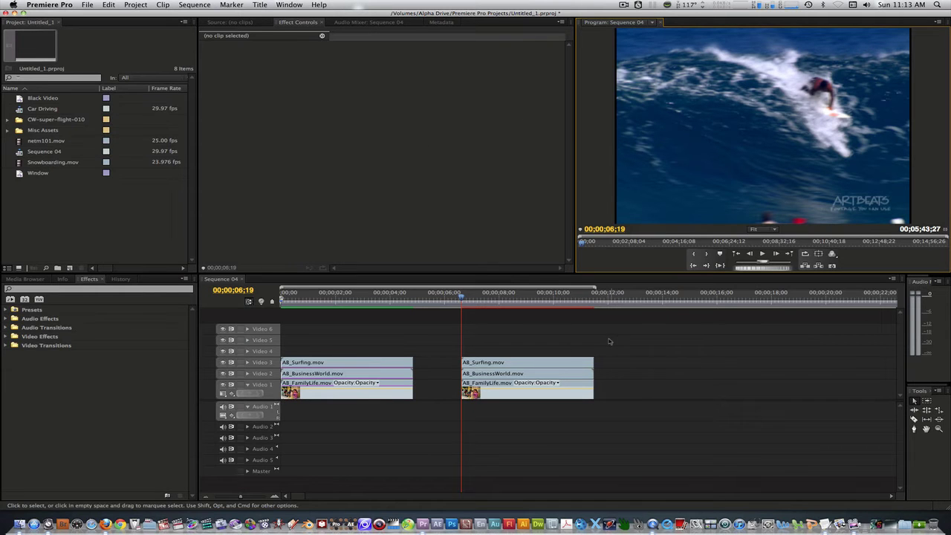
Select the second group's three clips, apply the Offset effect to them, and search effects for 'image matt'.
drag(612, 339, 518, 406)
click(50, 289)
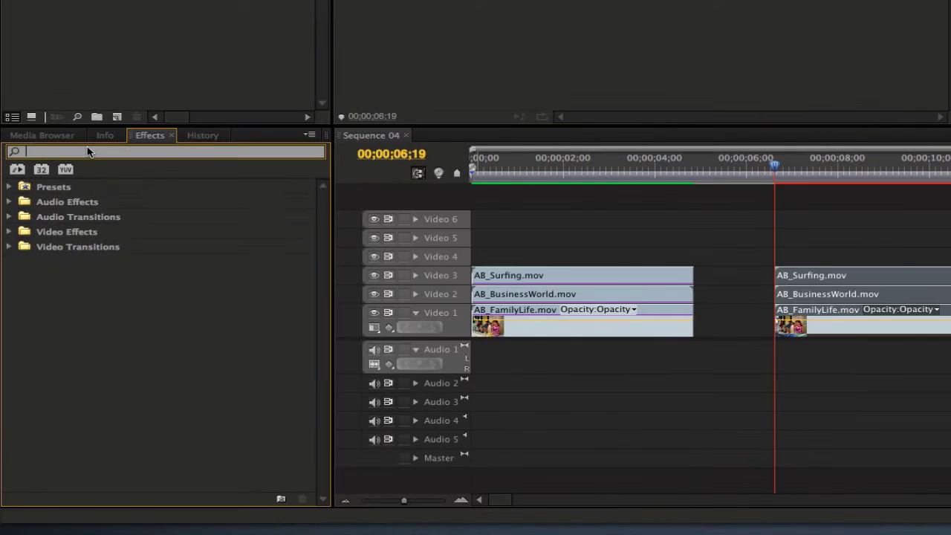
text(offset)
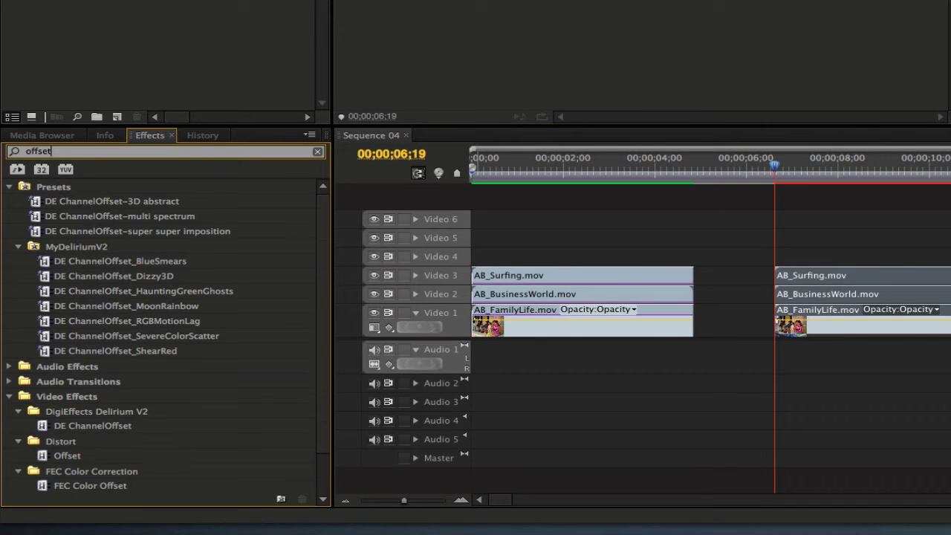
drag(49, 455, 810, 281)
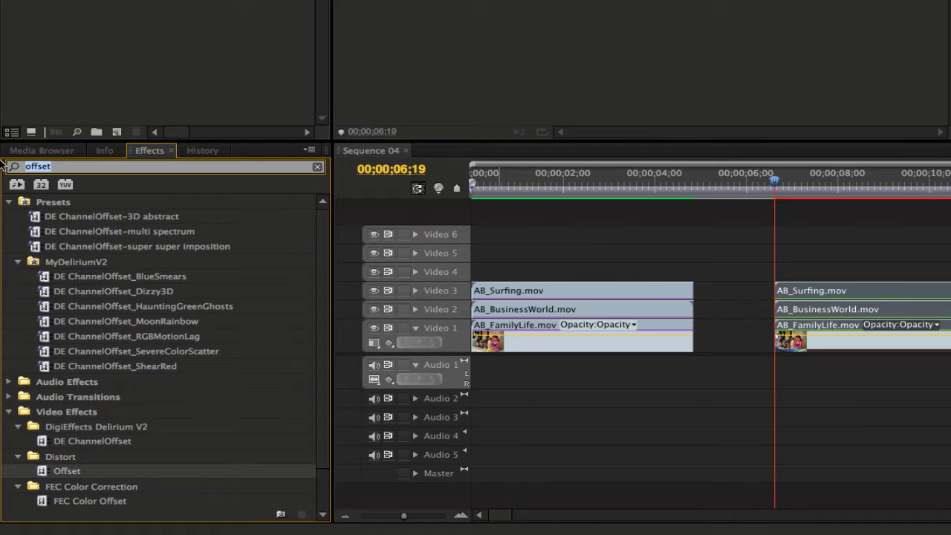
text(image )
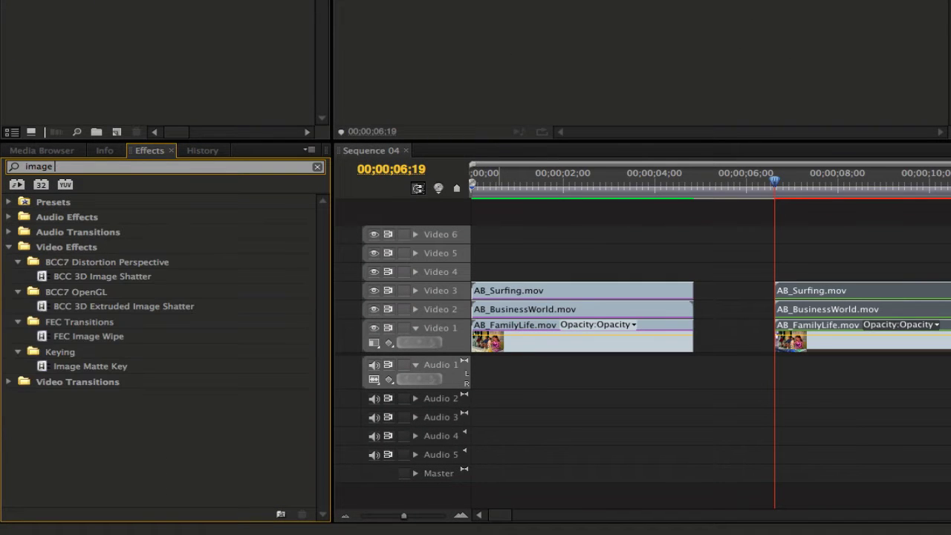
text(matt)
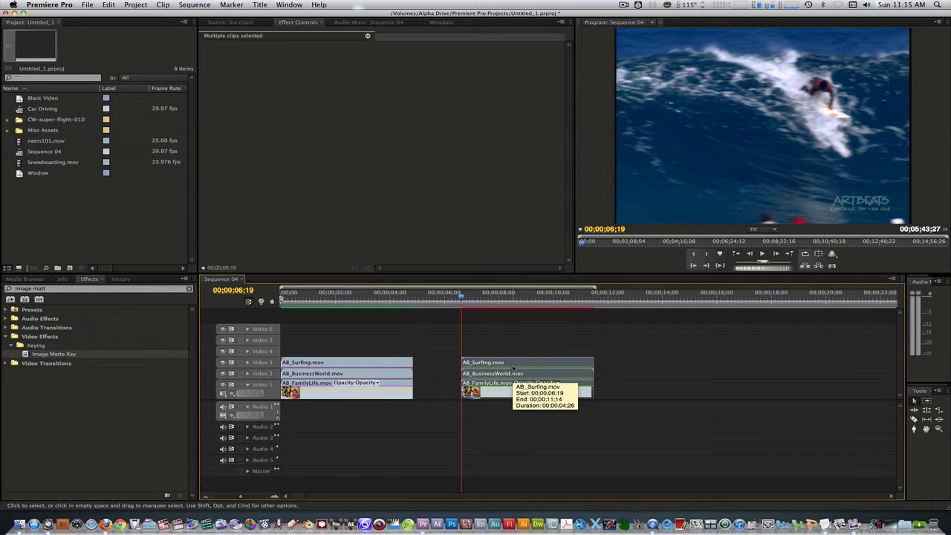
Select the second group's AB_Surfing clip and set its Image Matte Key Composite using to Matte Luma.
click(524, 322)
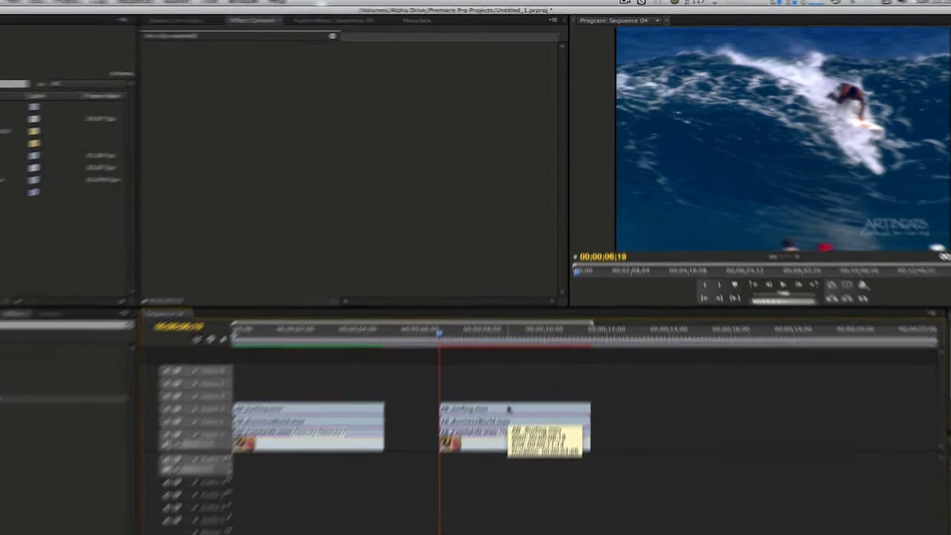
click(521, 362)
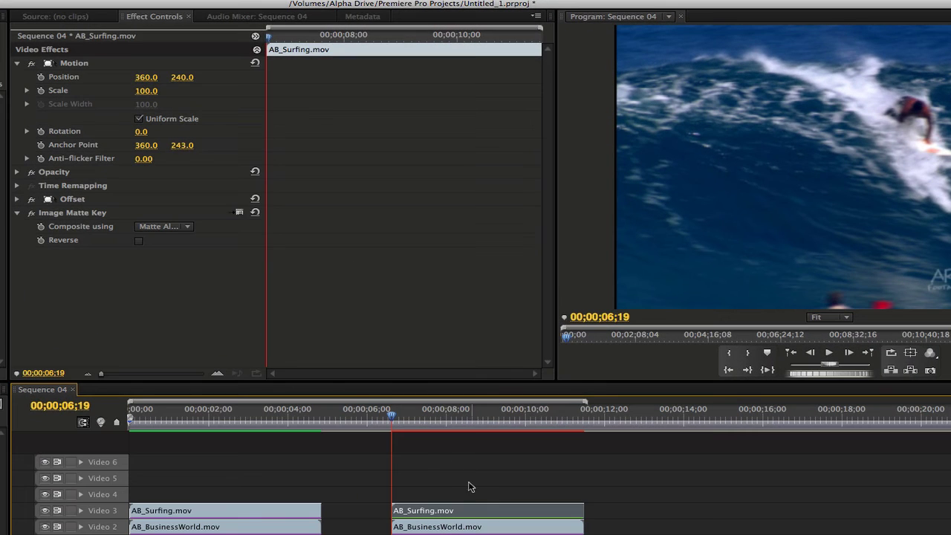
click(186, 228)
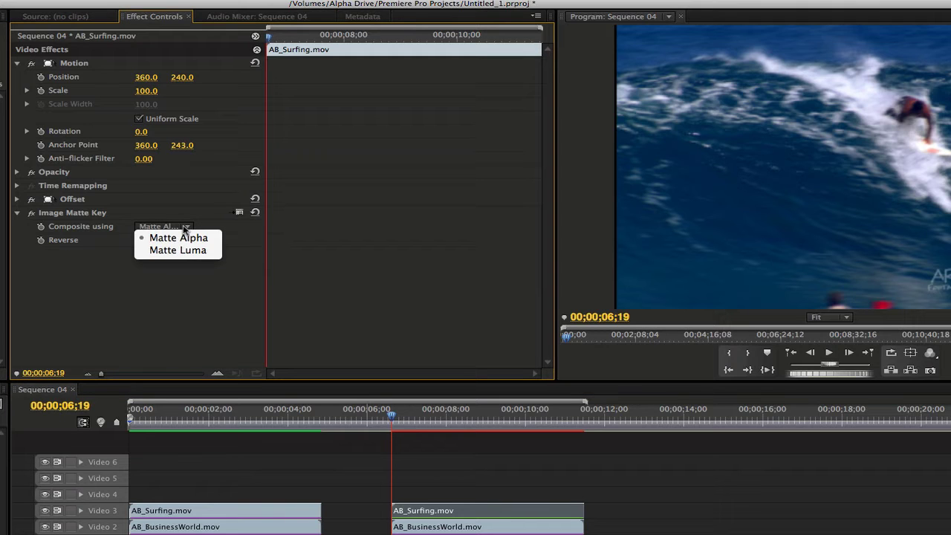
click(184, 250)
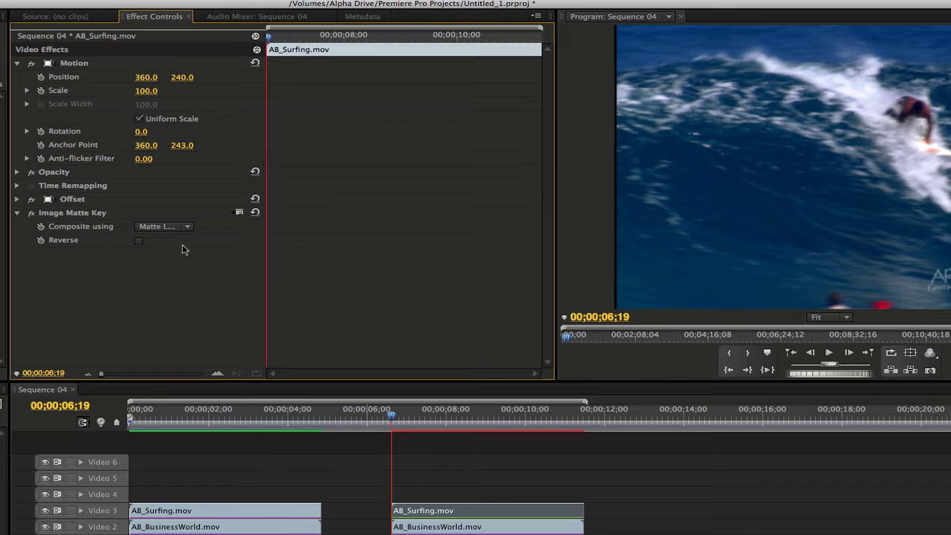
Load Diagonal Left.png from Omega Drive > FCP Mess Around > Diagonal Matte PNGs as the surfing clip's matte.
click(239, 214)
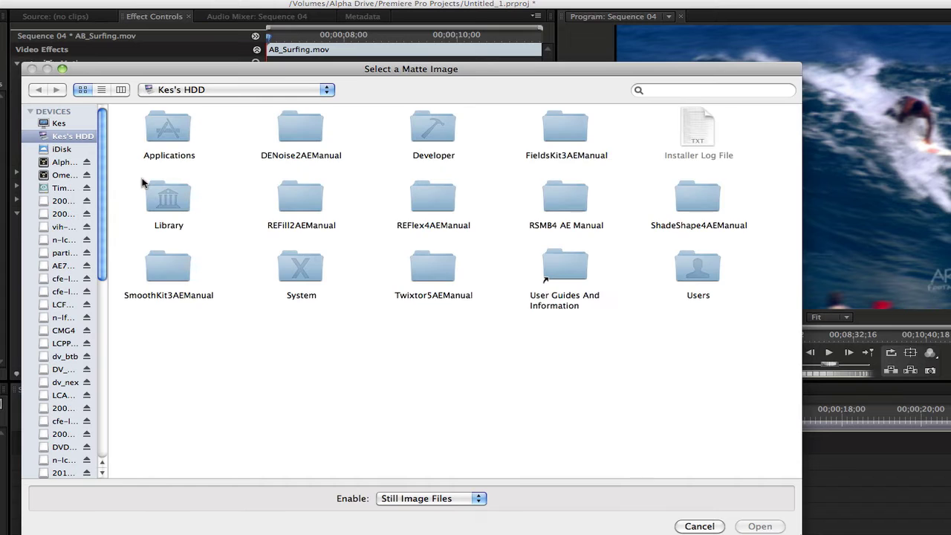
click(60, 176)
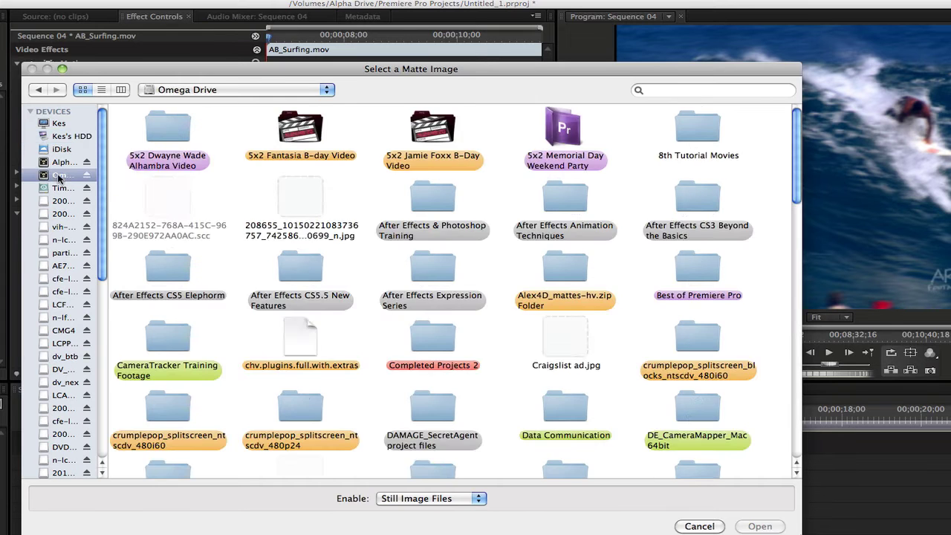
scroll(520, 320, down, 8)
click(290, 350)
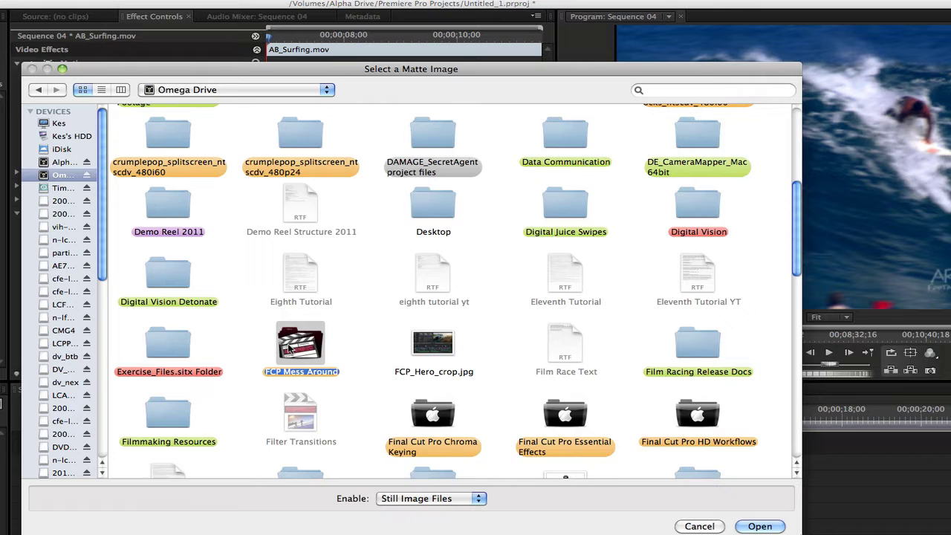
double_click(290, 349)
double_click(697, 334)
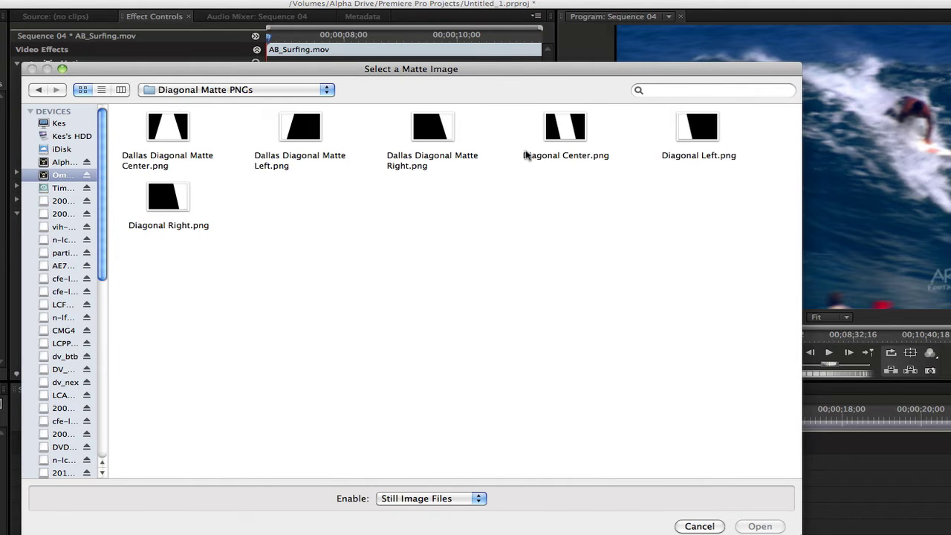
click(715, 131)
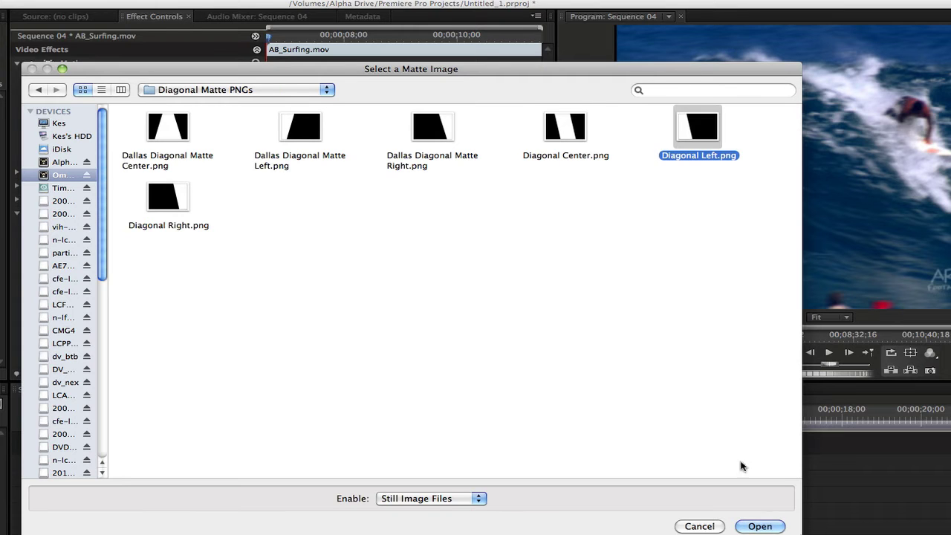
click(760, 526)
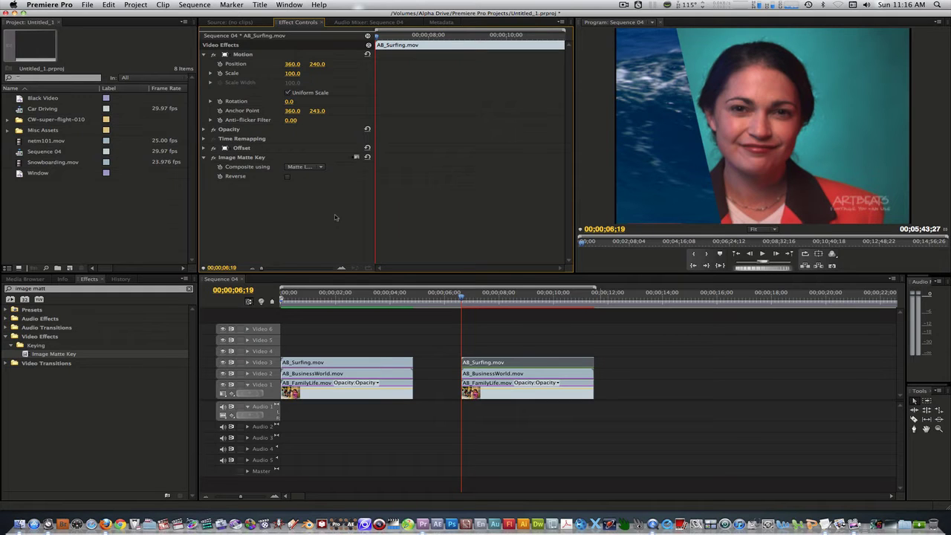
Scrub the surfing clip's Offset Shift Center To X from 328.0 to -39.0, then select AB_BusinessWorld.
click(210, 148)
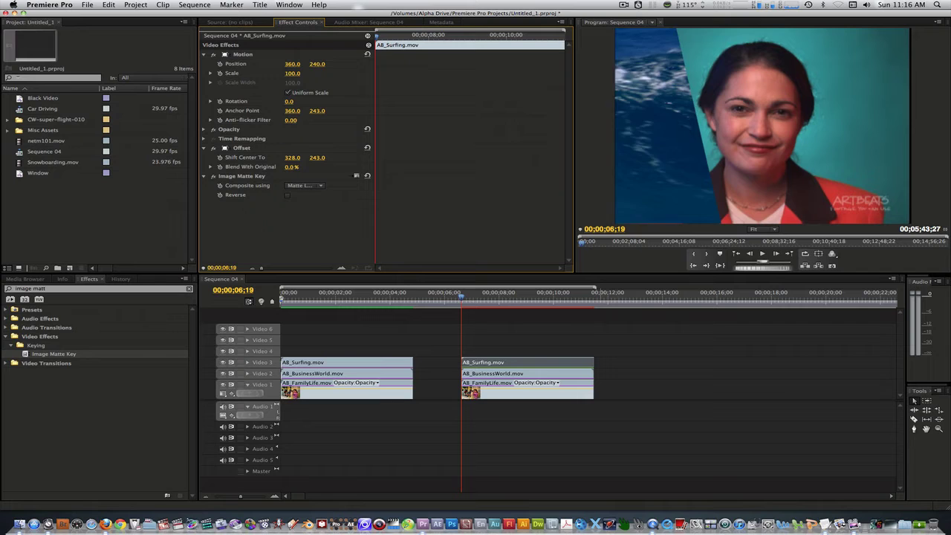
drag(292, 158, 221, 158)
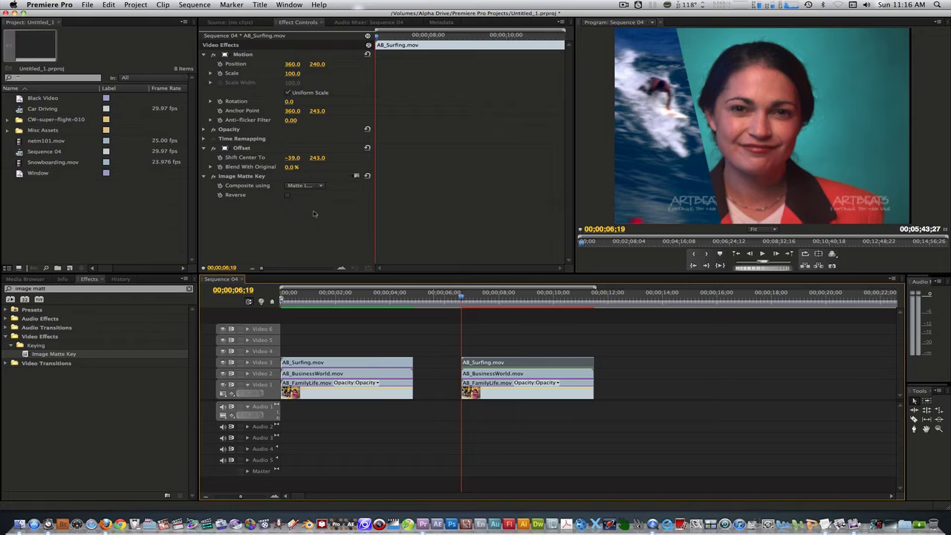
click(540, 377)
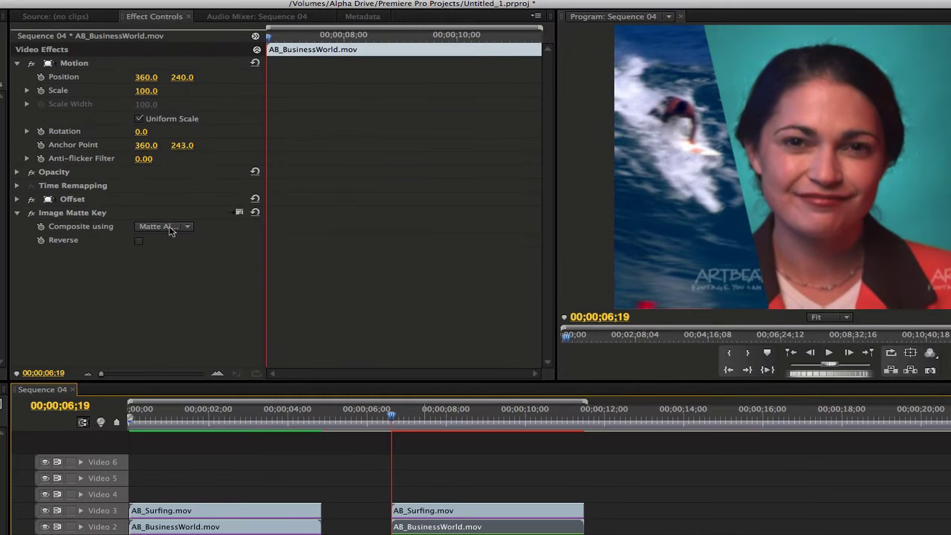
Set the business clip's Image Matte Key to Matte Luma and load Diagonal Center.png from Diagonal Matte PNGs.
click(165, 227)
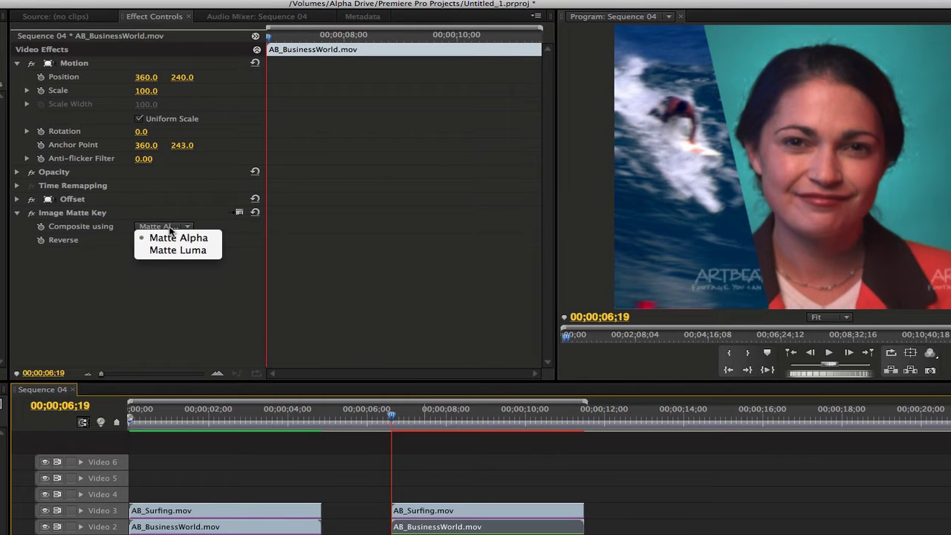
click(170, 250)
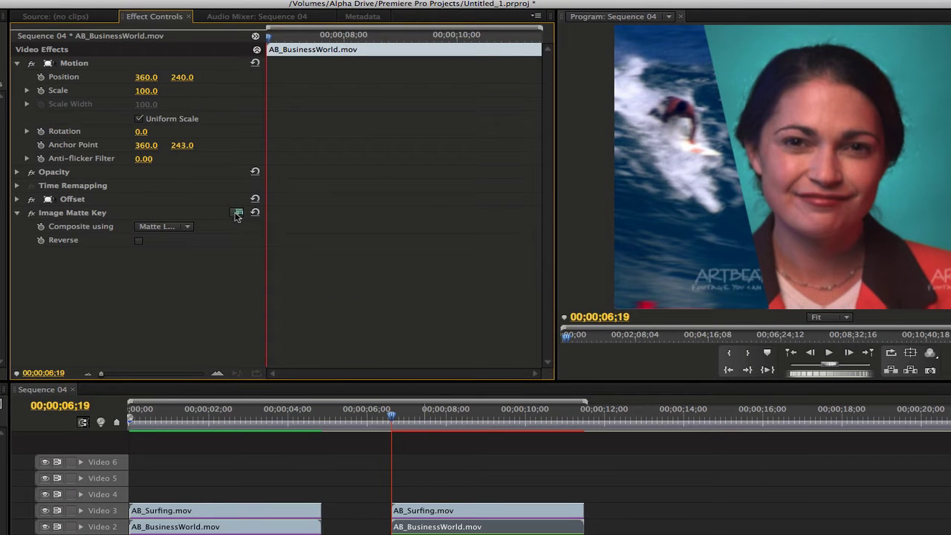
click(238, 214)
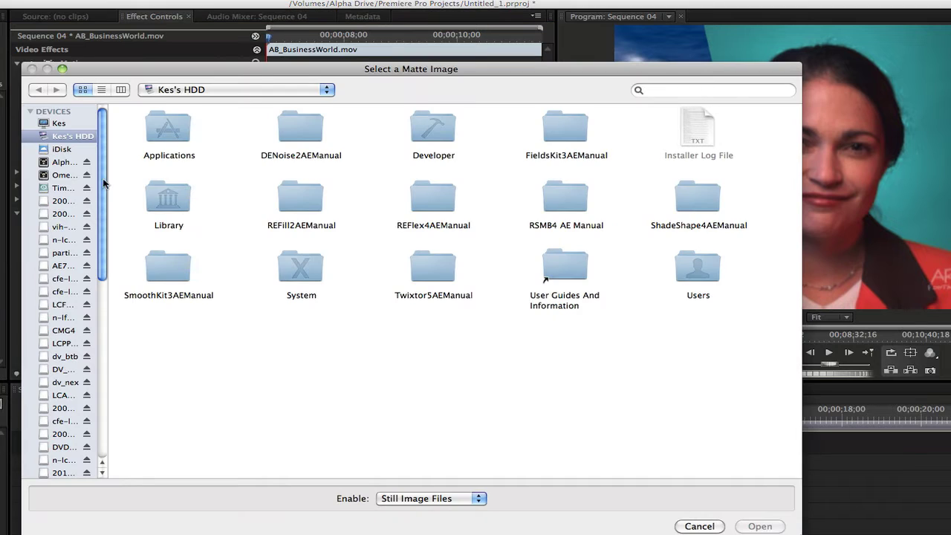
click(61, 175)
scroll(483, 376, down, 5)
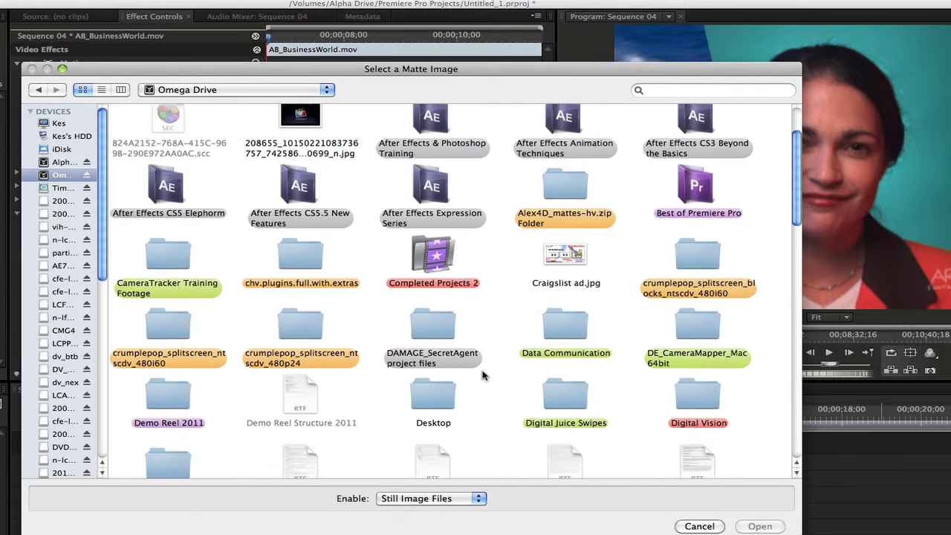
double_click(320, 409)
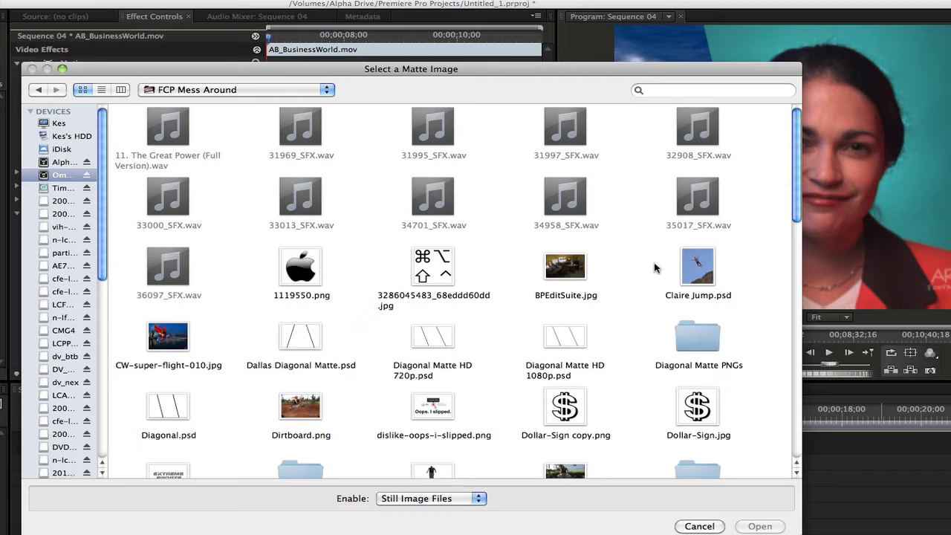
double_click(712, 339)
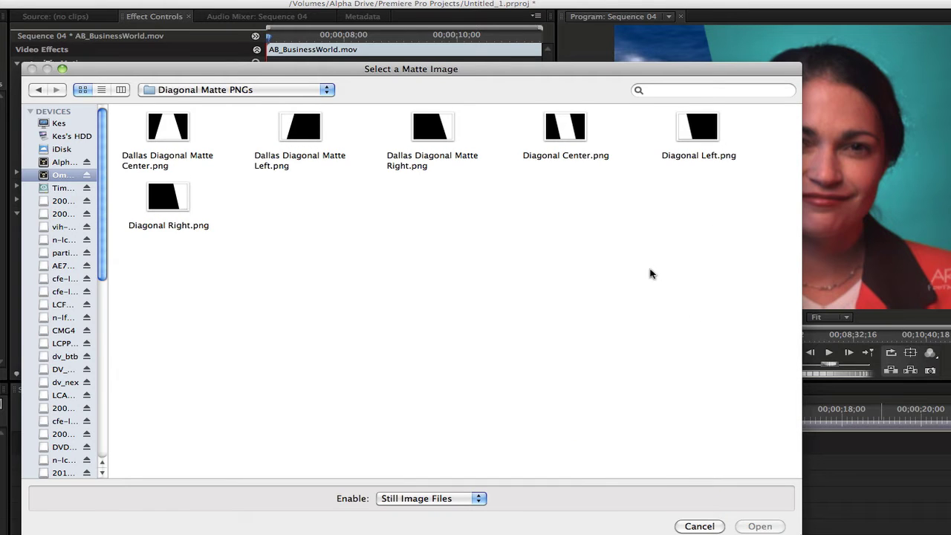
click(570, 141)
click(759, 526)
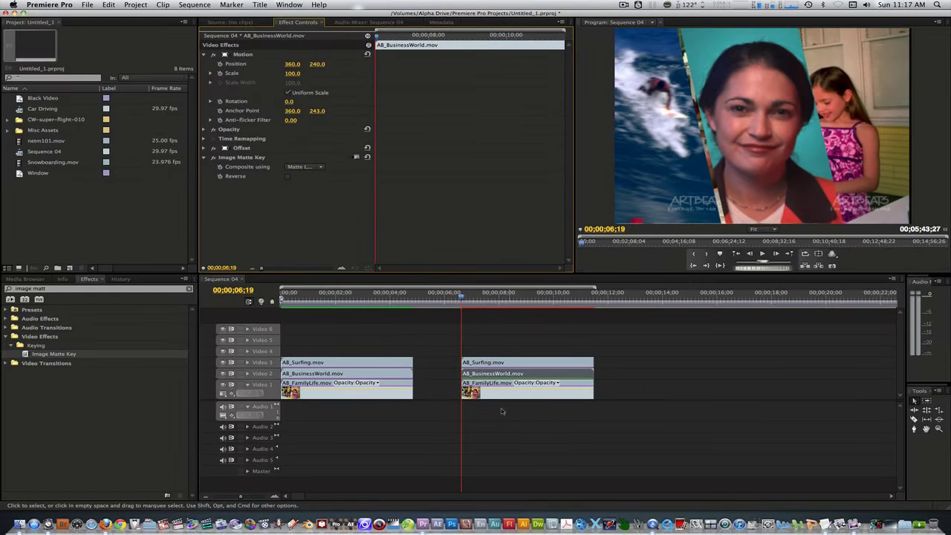
Select the second AB_FamilyLife.mov clip and set its Image Matte Key Composite using to Matte Luma.
click(487, 388)
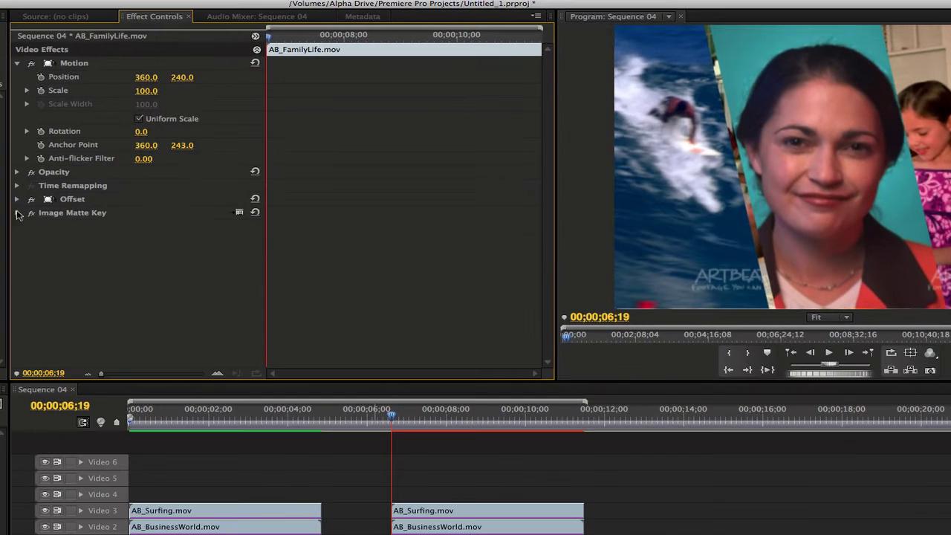
click(204, 157)
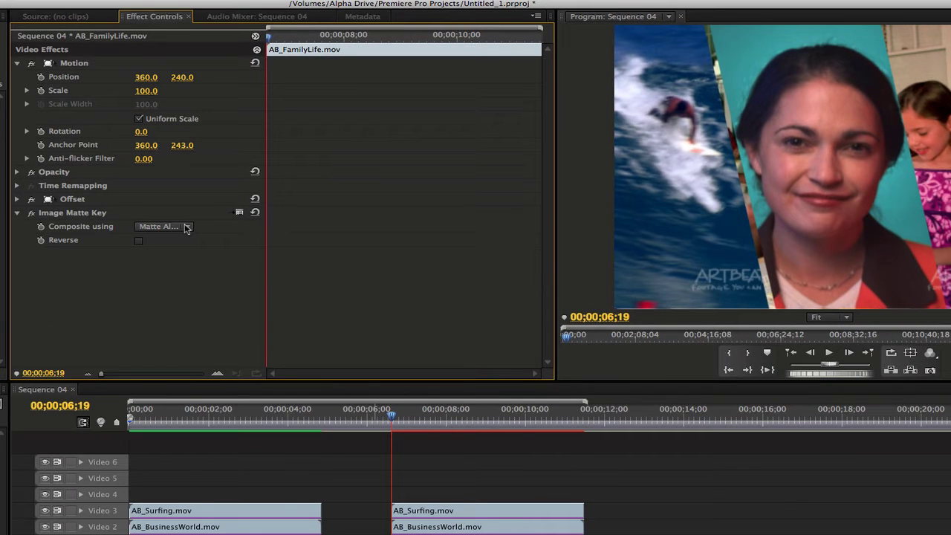
click(187, 227)
click(186, 249)
Load Diagonal Right.png from Omega Drive > FCP Mess Around > Diagonal Matte PNGs as the family clip's matte.
click(239, 213)
click(60, 176)
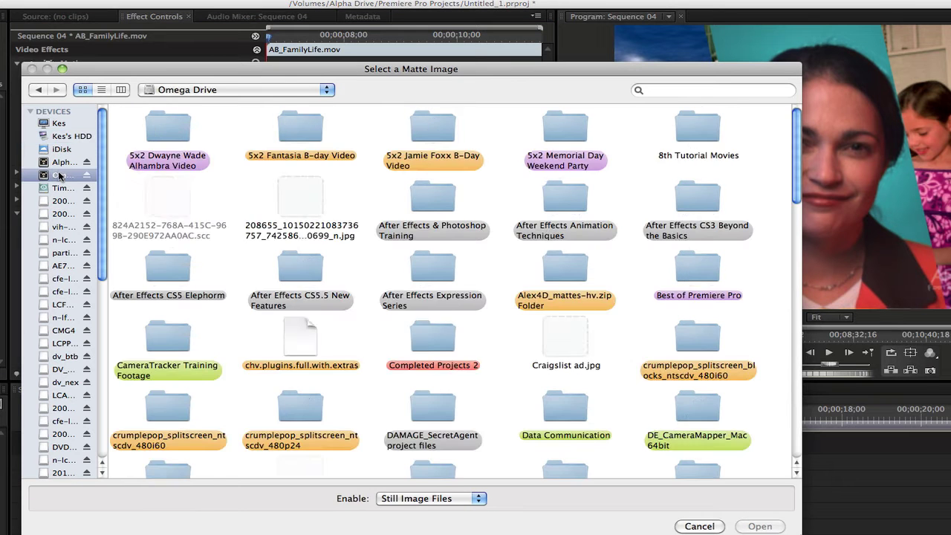
scroll(579, 330, down, 5)
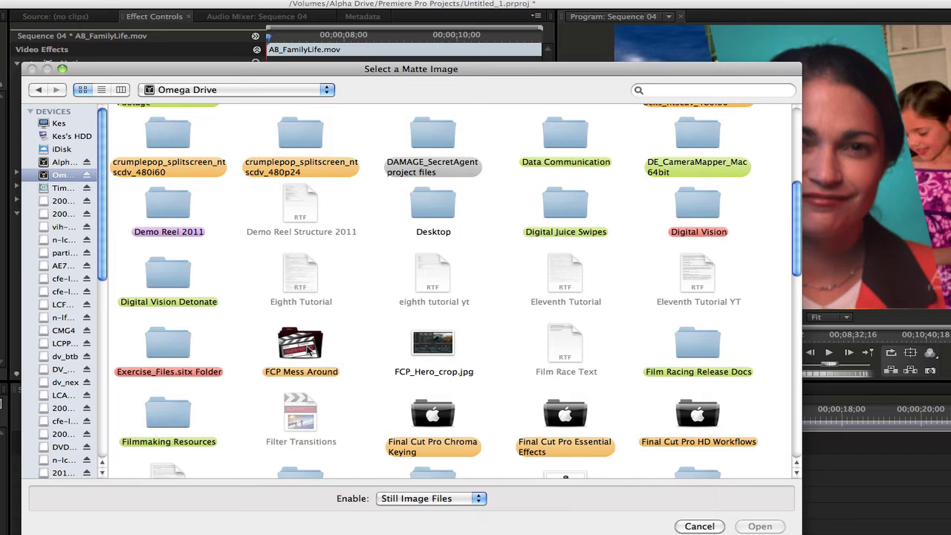
double_click(310, 351)
double_click(697, 345)
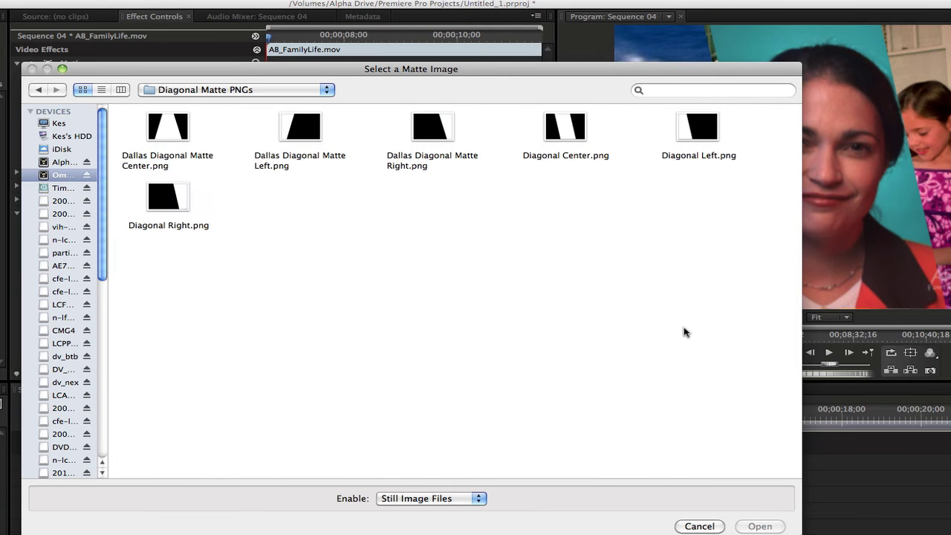
click(164, 201)
click(760, 526)
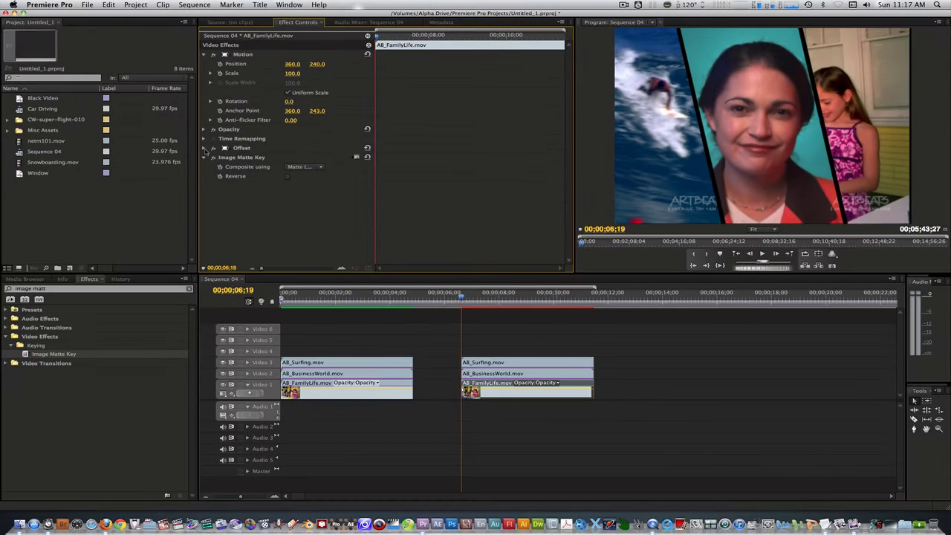
Scrub the family clip's Offset Shift Center To X from 360.0 to 436.0.
click(204, 149)
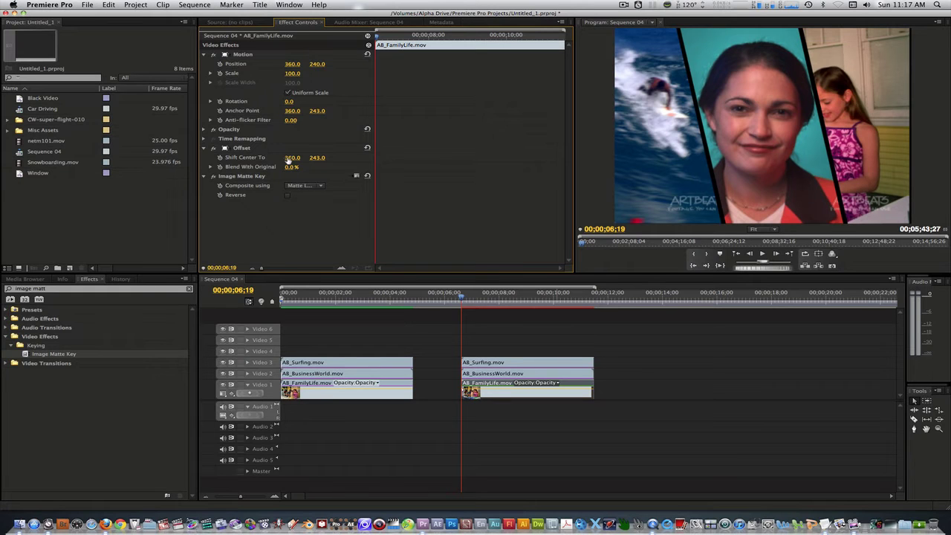
drag(290, 159, 296, 160)
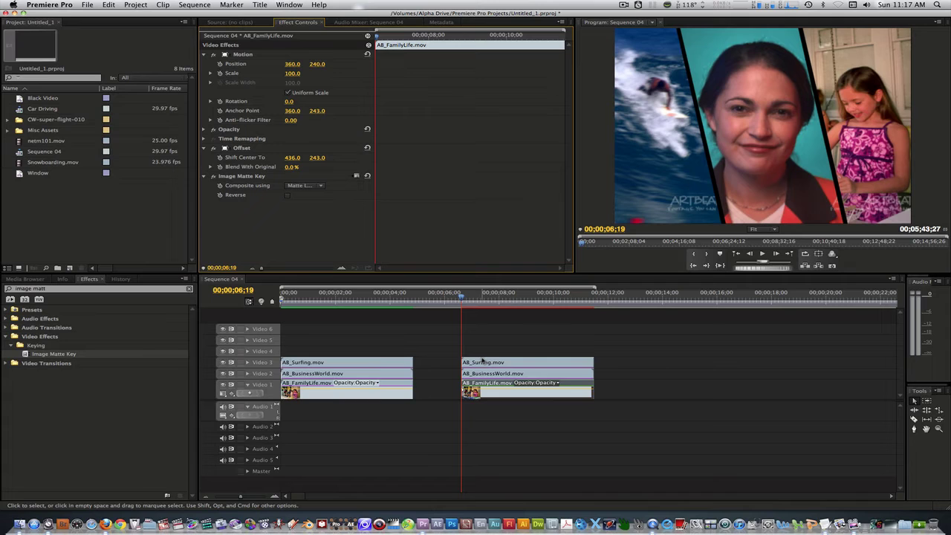
Select AB_Surfing.mov, start Position keyframing at 06;19, and advance the playhead to 07;04.
click(484, 363)
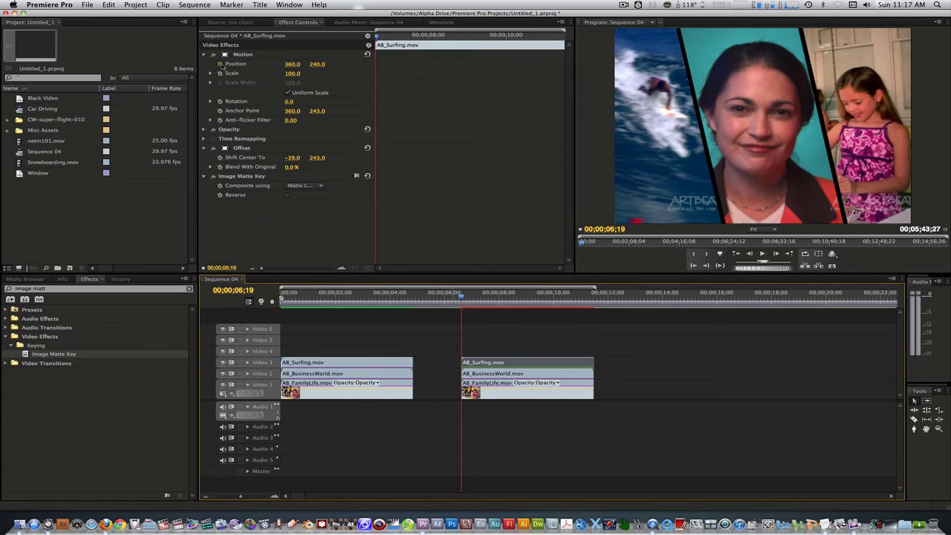
click(220, 64)
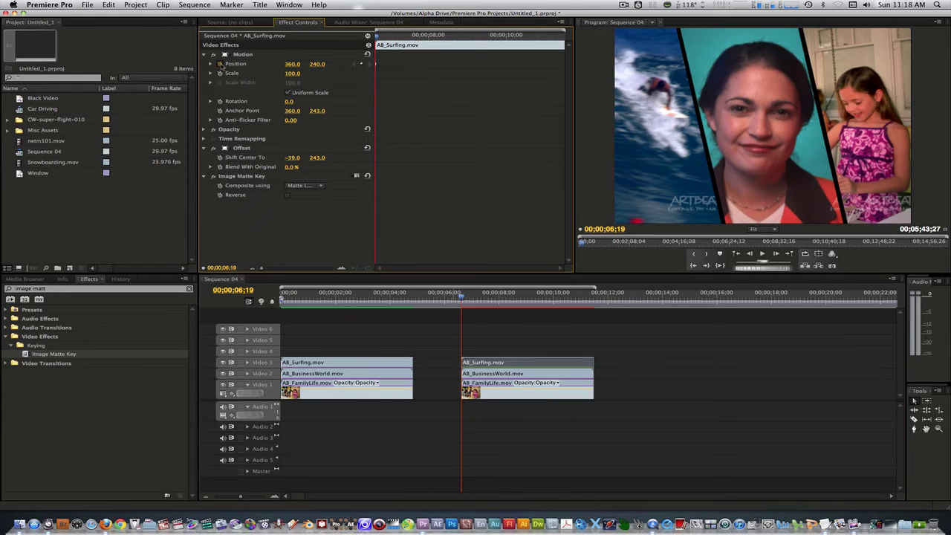
key(space)
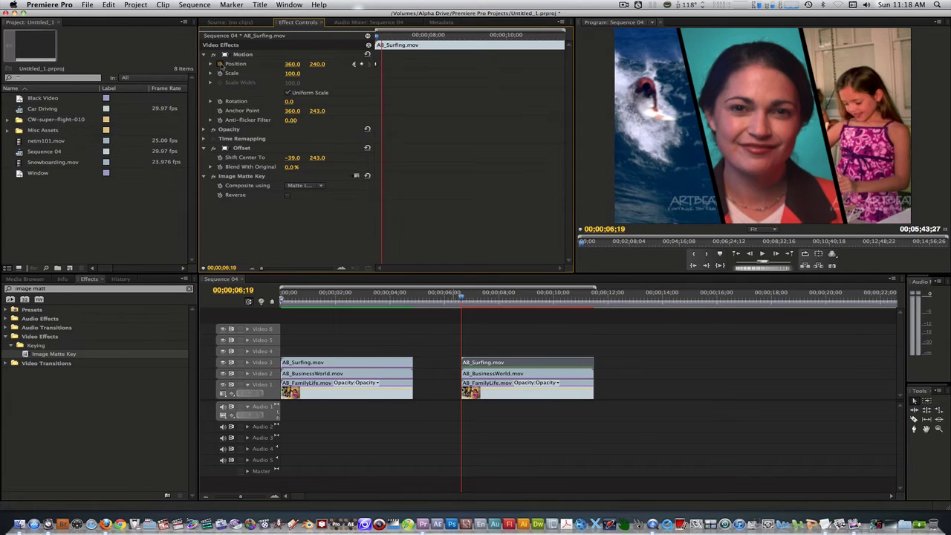
Set the first Position keyframe to -179.4, -114, then return to the 07;04 keyframe.
click(353, 64)
click(295, 64)
text(-179.4)
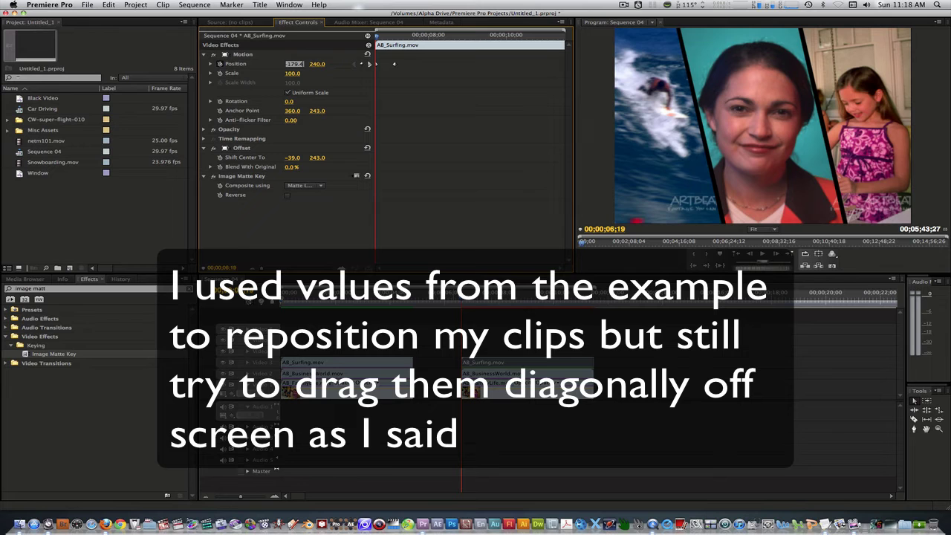
key(Tab)
text(-114)
key(Return)
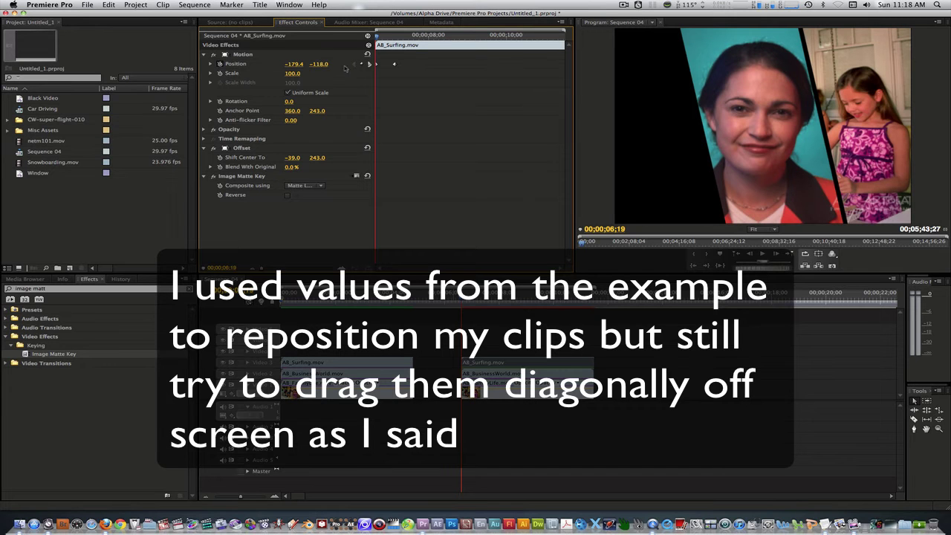
click(370, 65)
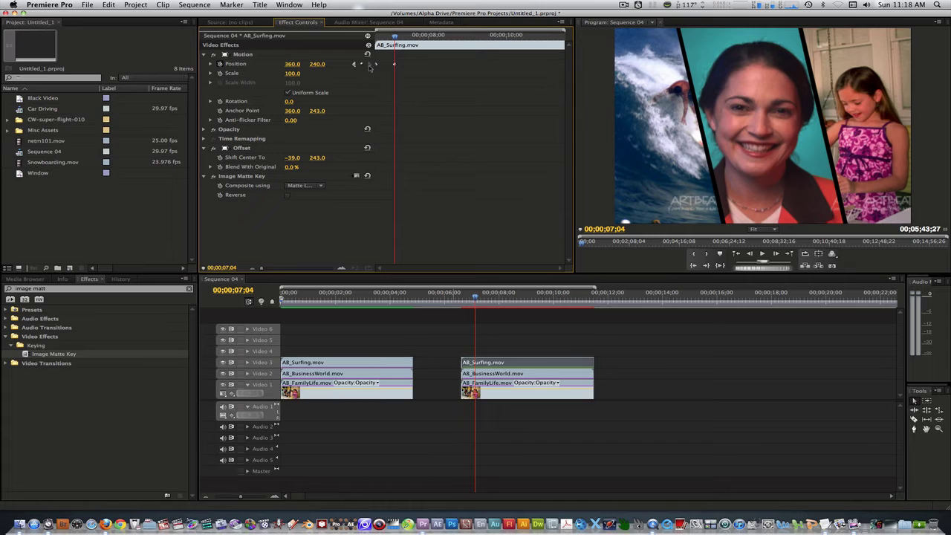
Select AB_BusinessWorld.mov and give its Position an end keyframe at 07;19.
click(493, 374)
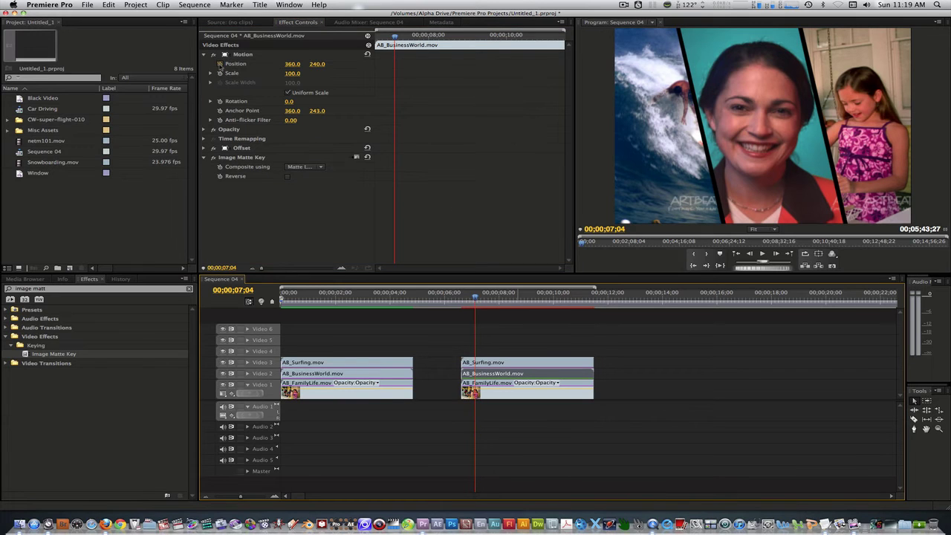
click(220, 65)
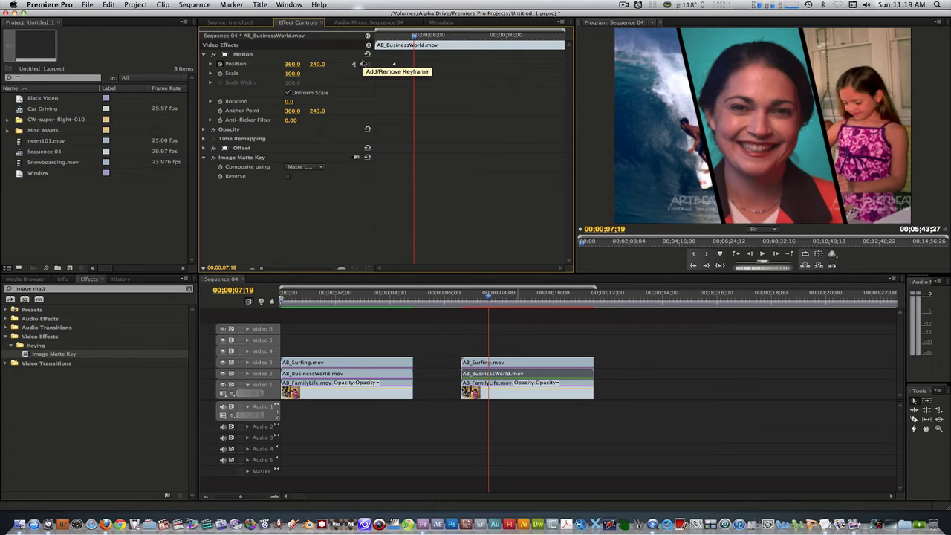
click(361, 64)
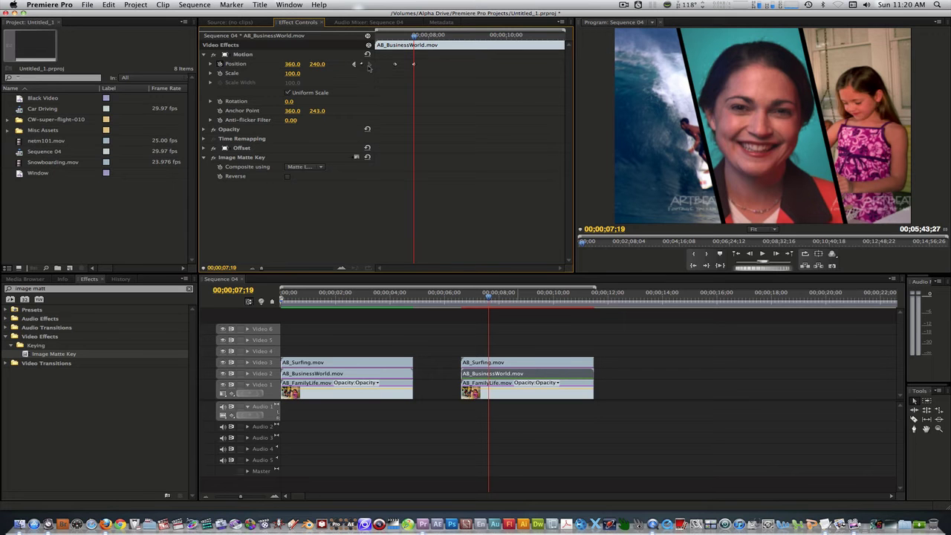
At 07;04, set the business clip's starting Position to -281, -266.
click(353, 64)
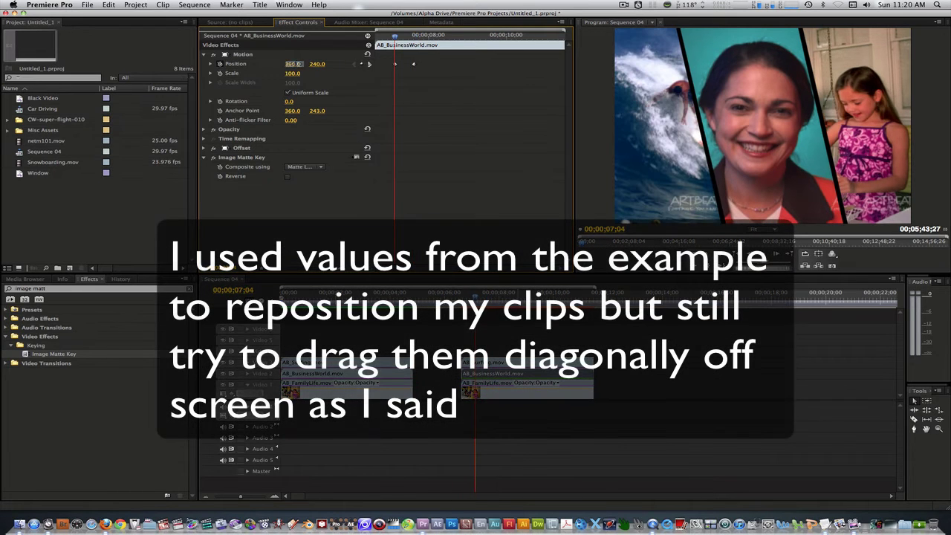
click(294, 64)
key(Tab)
text(-266)
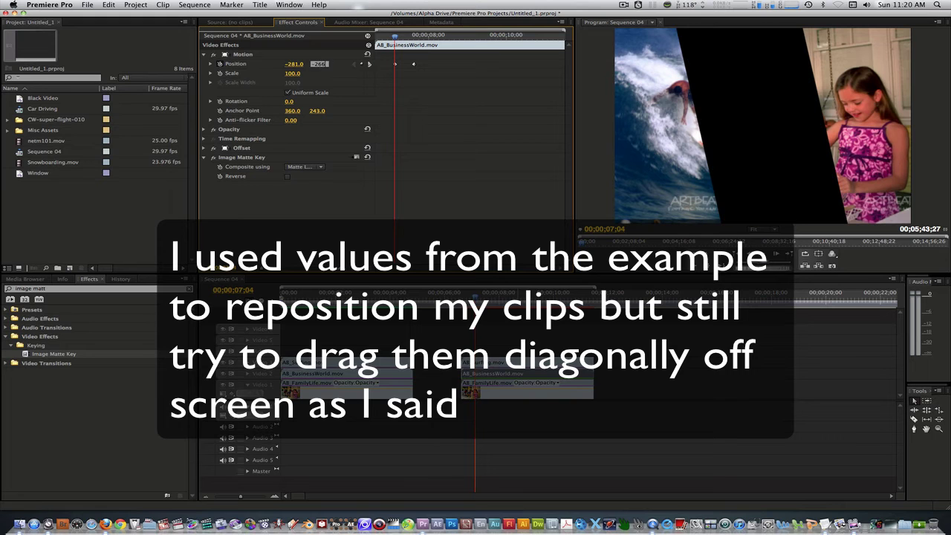
key(Return)
Select AB_FamilyLife.mov and keyframe its Position at 07;19, moving ahead to 08;04.
click(370, 66)
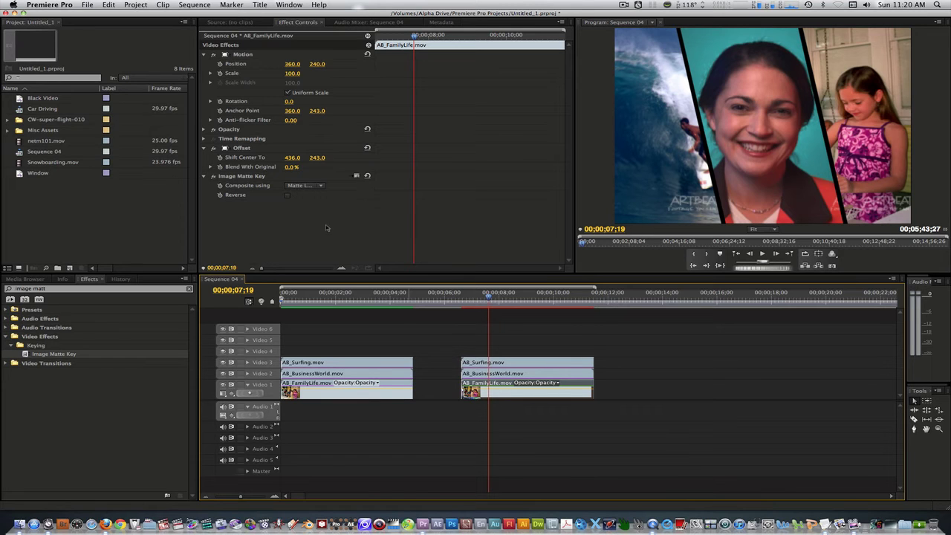
click(220, 65)
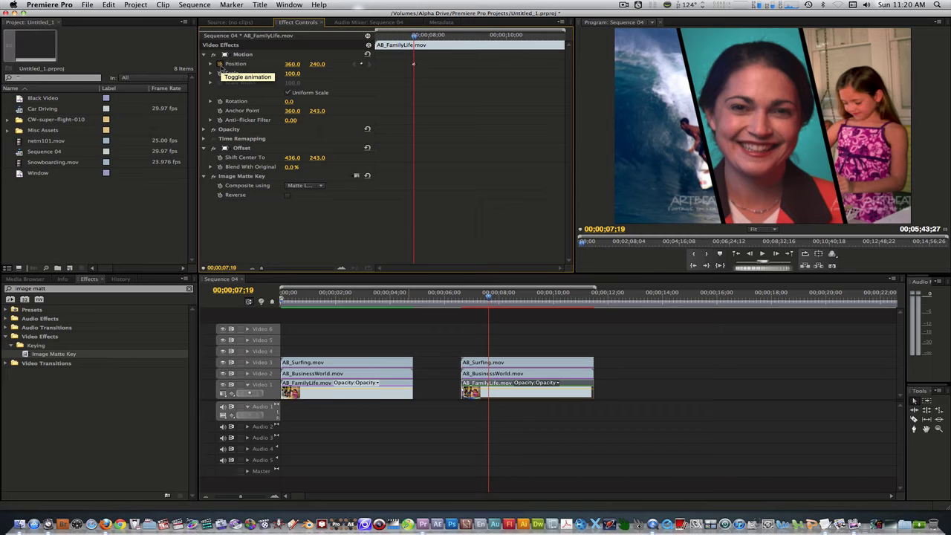
key(shift+Right)
key(shift+Right)
key(shift+Right)
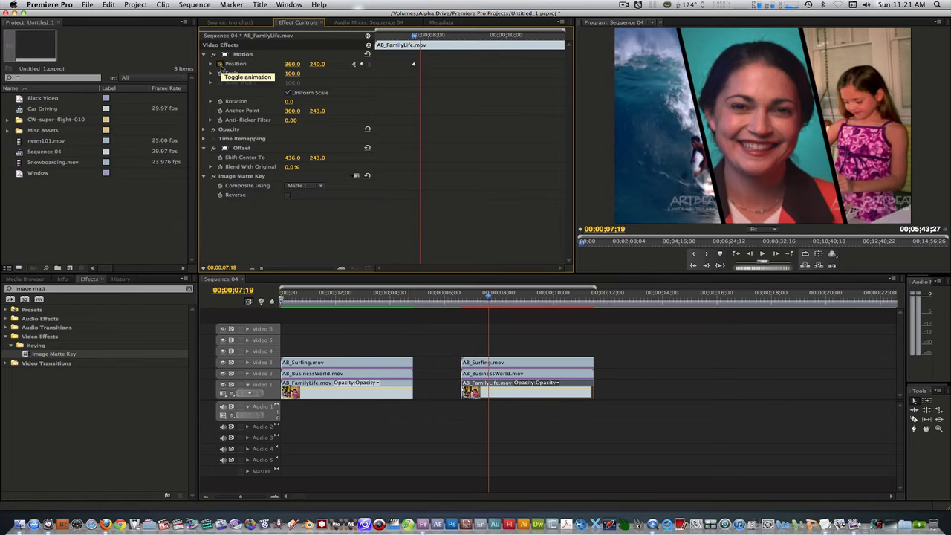
Set the family clip's 07;19 starting Position to 103.8, -336, then check the 08;04 keyframe.
click(355, 66)
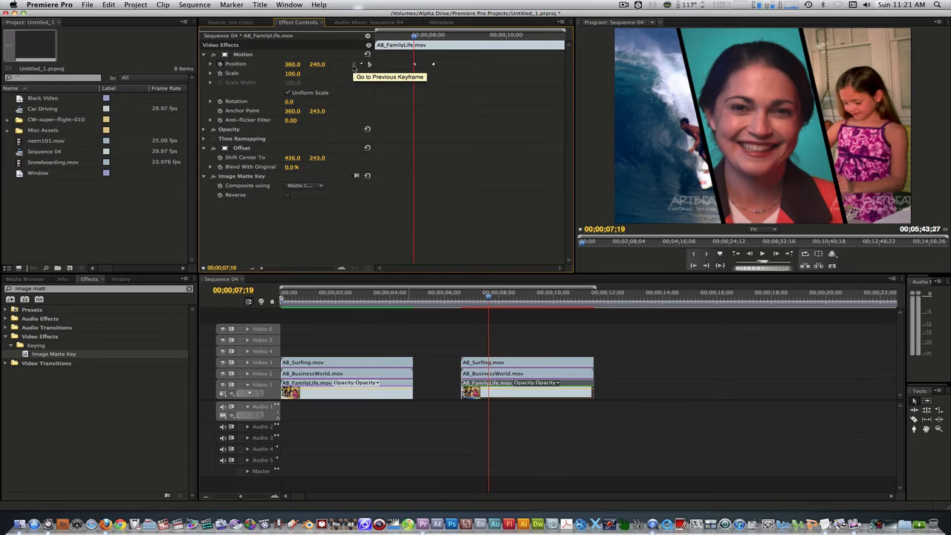
click(295, 64)
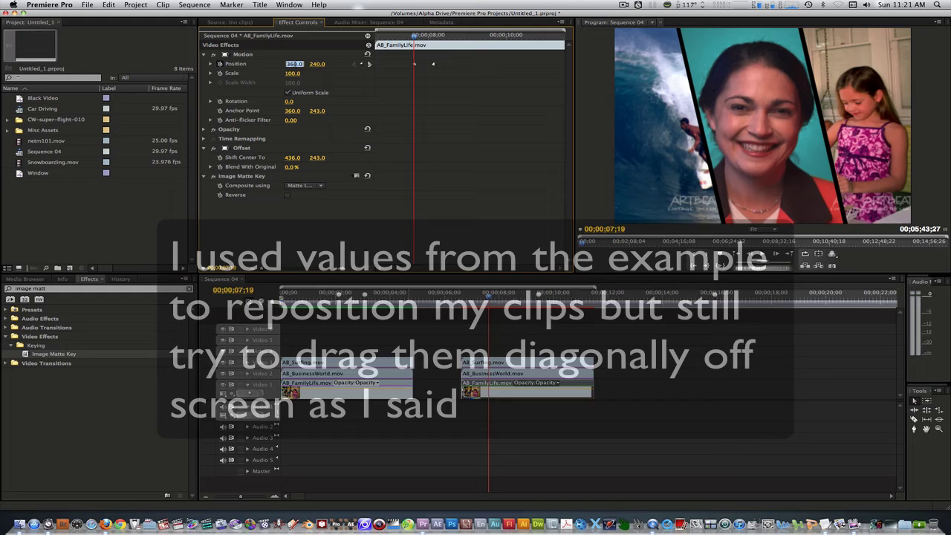
text(103.8)
click(317, 64)
text(-35)
key(Return)
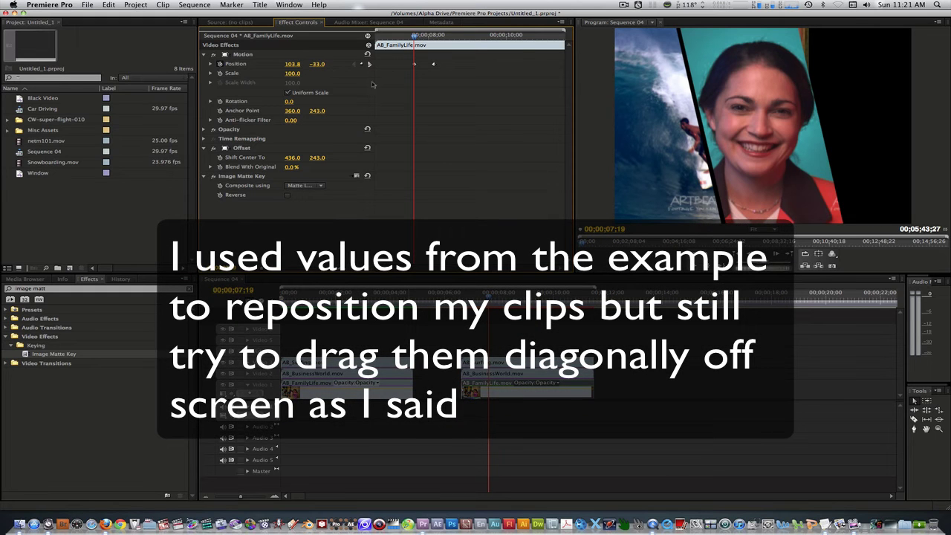
click(318, 65)
text(-336)
key(Return)
click(369, 64)
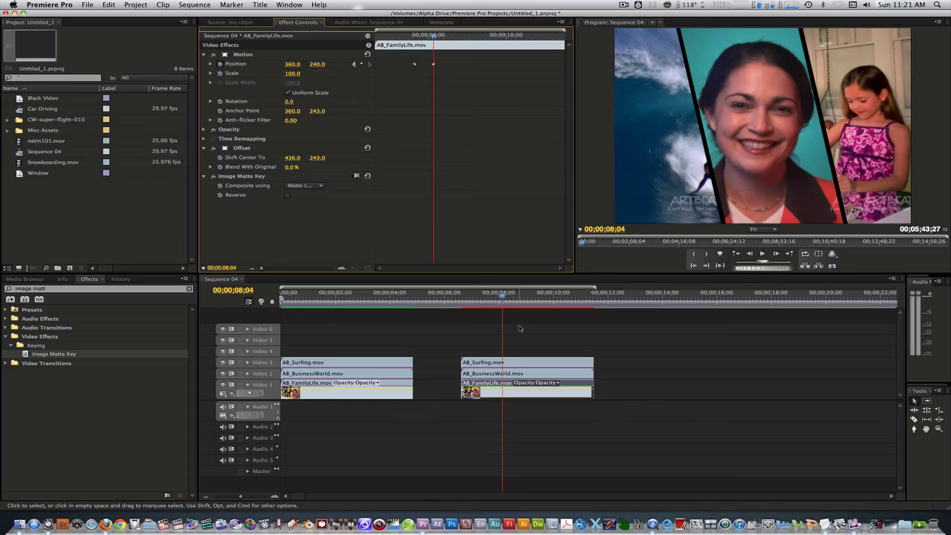
Render the work area and play the diagonal panel entrances back from 06;16.
key(Return)
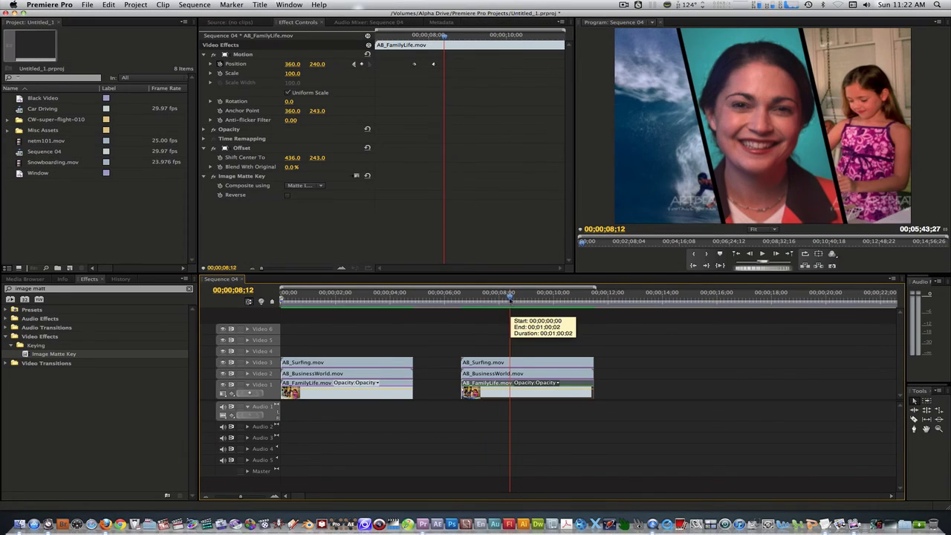
drag(512, 301, 462, 302)
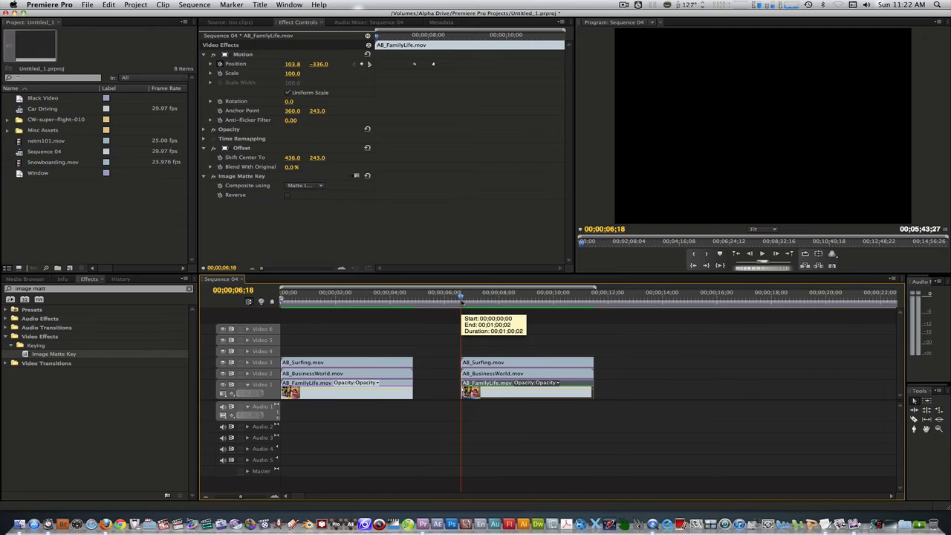
key(space)
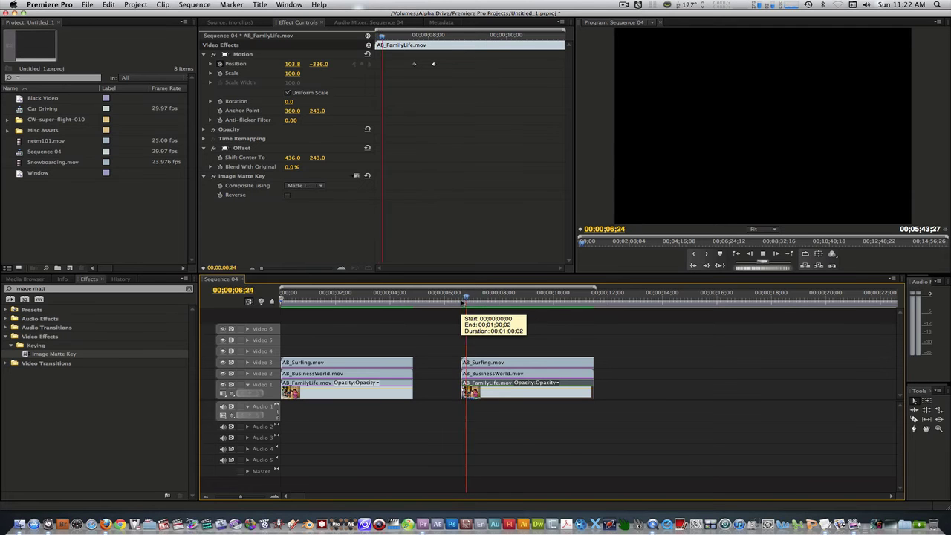